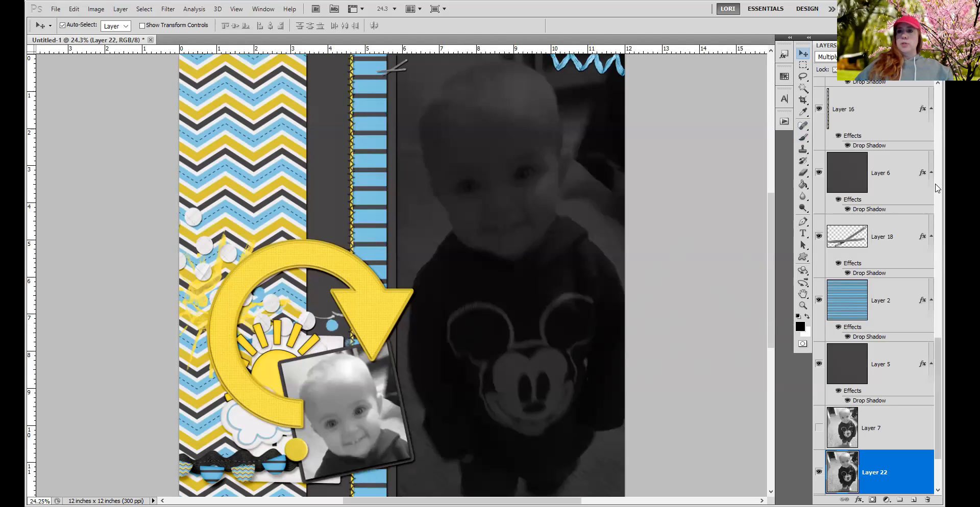
# Try moving the front yellow arrow, Layer 21, slightly off the arrow beneath it, and undo the move.
pyautogui.moveTo(938, 380); pyautogui.dragTo(943, 178)
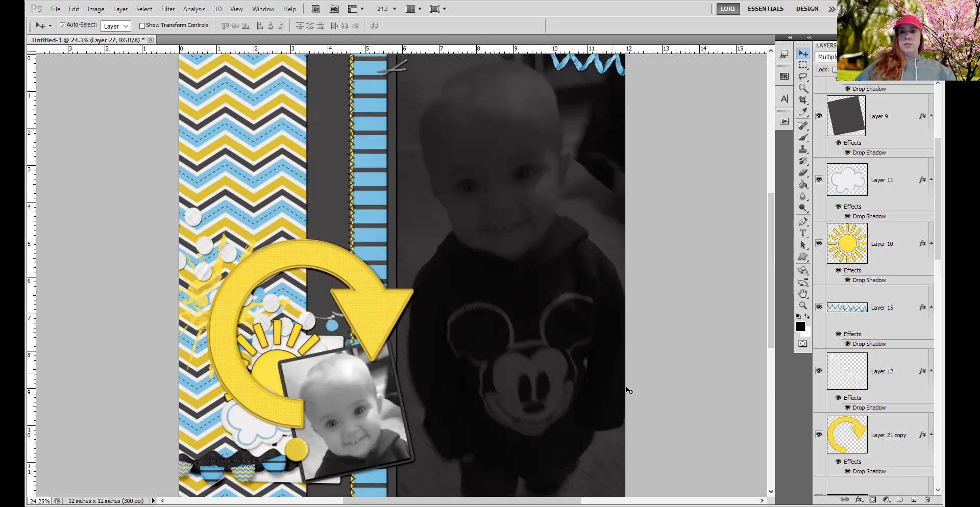
pyautogui.moveTo(939, 237); pyautogui.dragTo(940, 196)
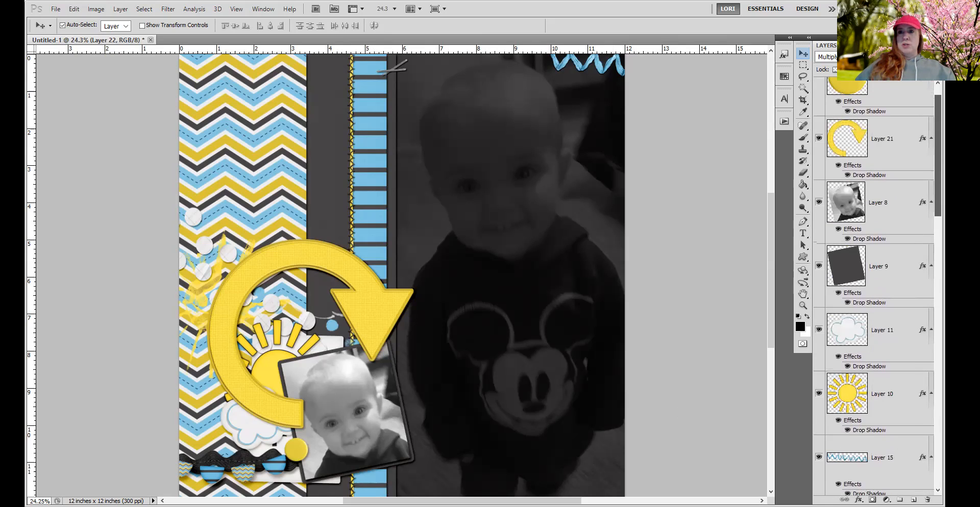
pyautogui.scroll(-5, 912, 290)
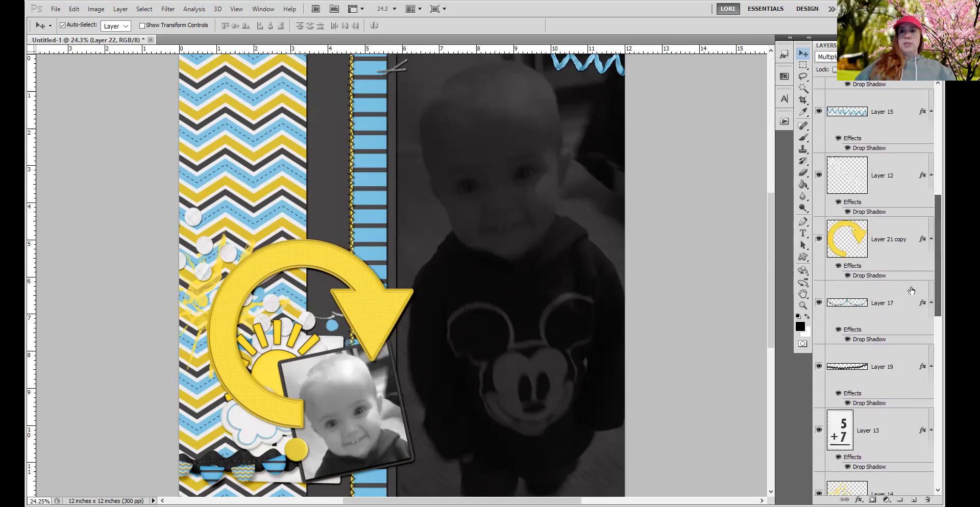
pyautogui.moveTo(940, 267); pyautogui.dragTo(941, 160)
pyautogui.click(882, 175)
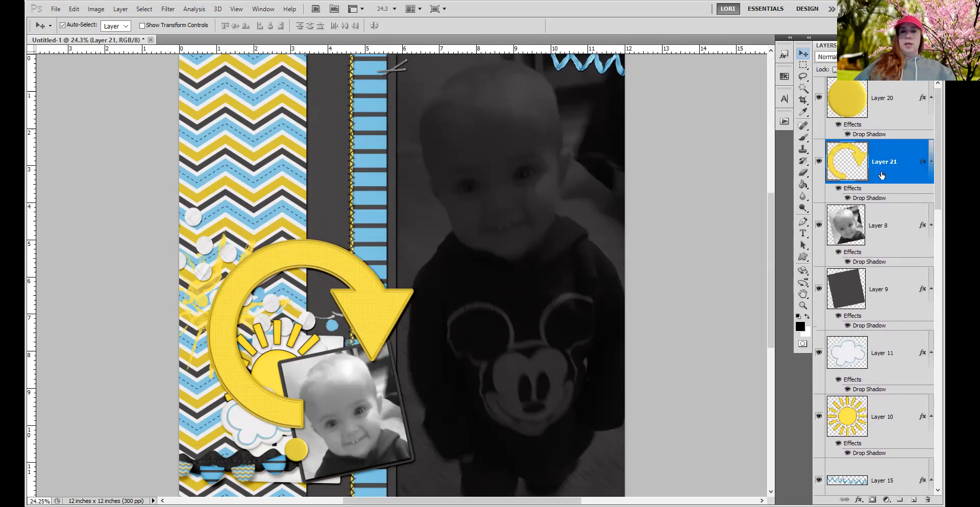
pyautogui.moveTo(358, 308)
pyautogui.mouseDown()
pyautogui.moveTo(362, 325)
pyautogui.moveTo(364, 314)
pyautogui.moveTo(347, 317)
pyautogui.moveTo(364, 300)
pyautogui.mouseUp()
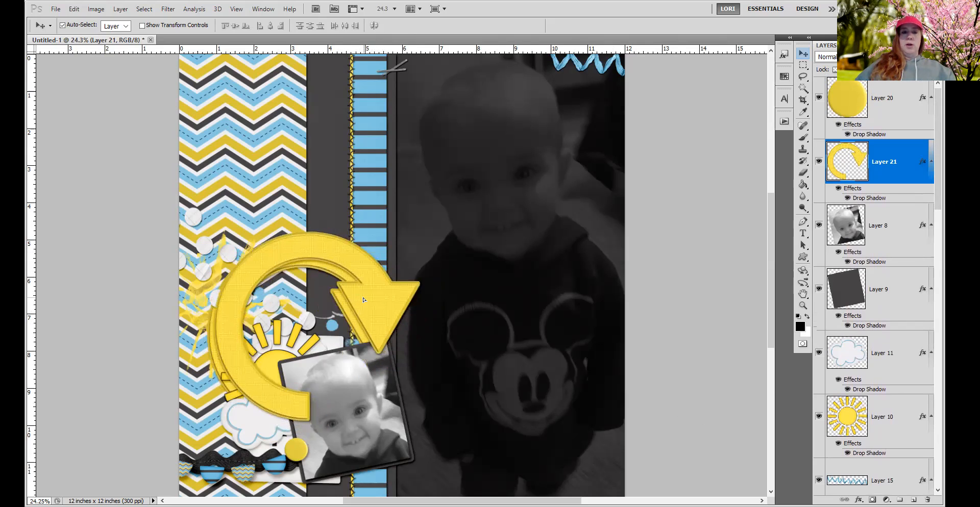
pyautogui.hotkey('ctrl', 'z')
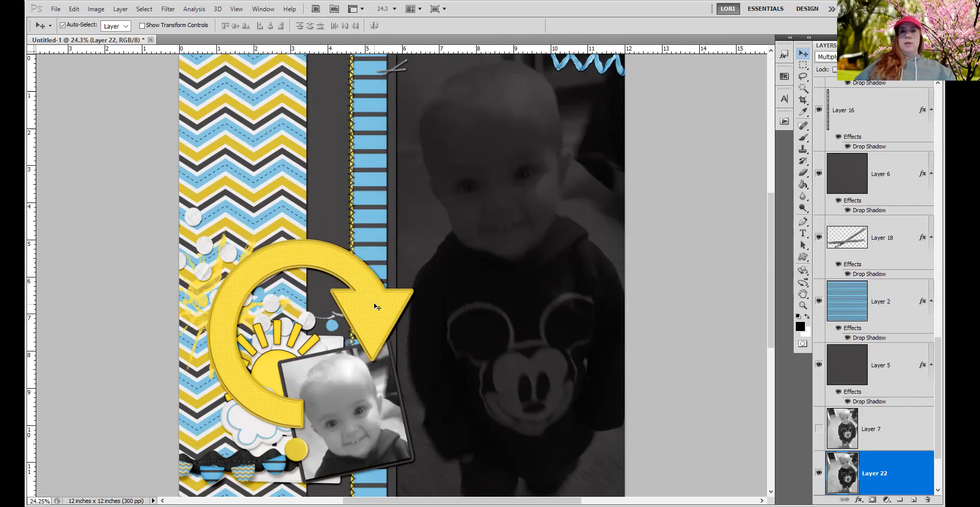
# Hide the front yellow arrow, Layer 21, to view the duplicate arrow stacked beneath the photo and sun.
pyautogui.click(388, 312)
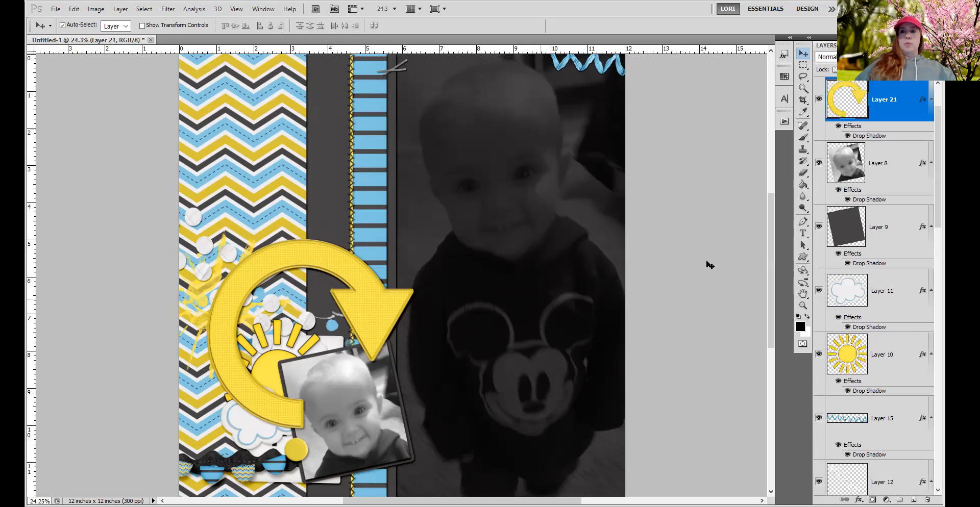
pyautogui.click(818, 100)
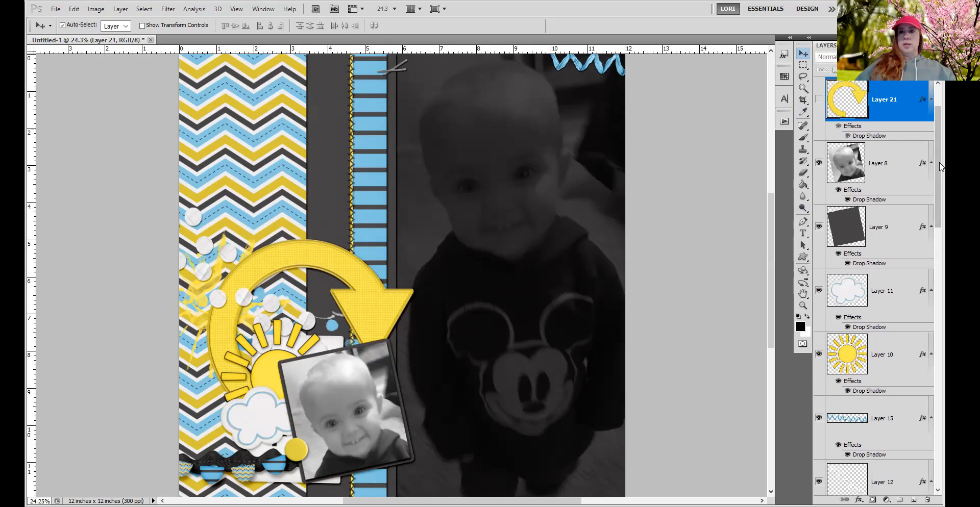
pyautogui.moveTo(941, 168); pyautogui.dragTo(939, 258)
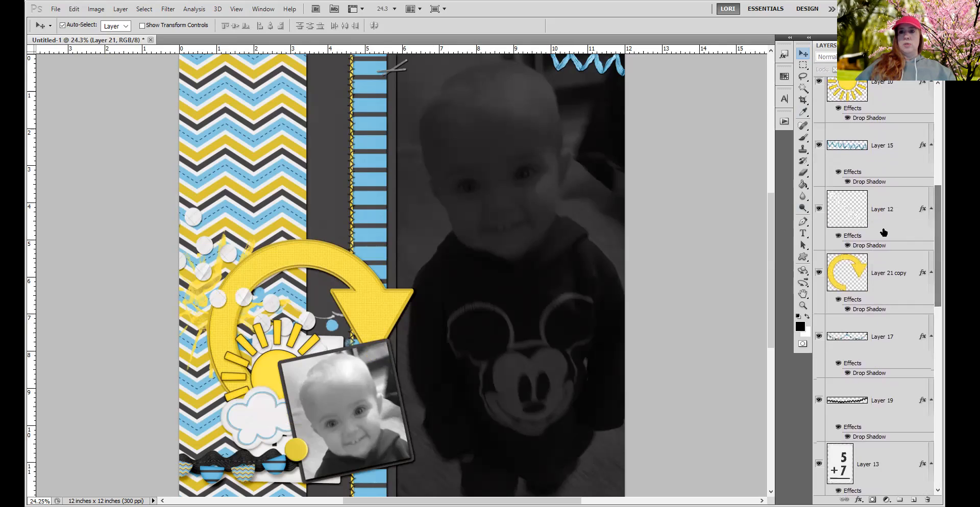
# Try duplicating the Layer 21 copy arrow layer, and undo the duplication.
pyautogui.click(895, 280)
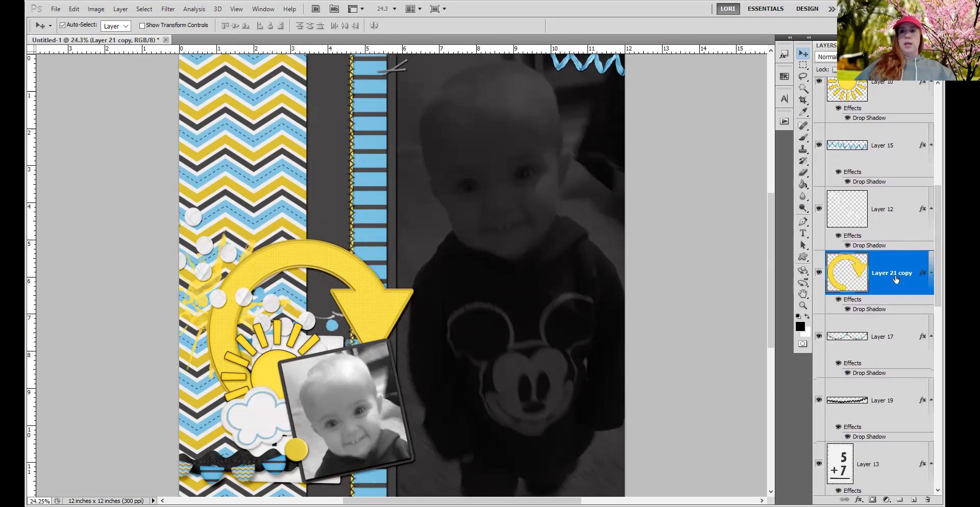
pyautogui.rightClick(896, 279)
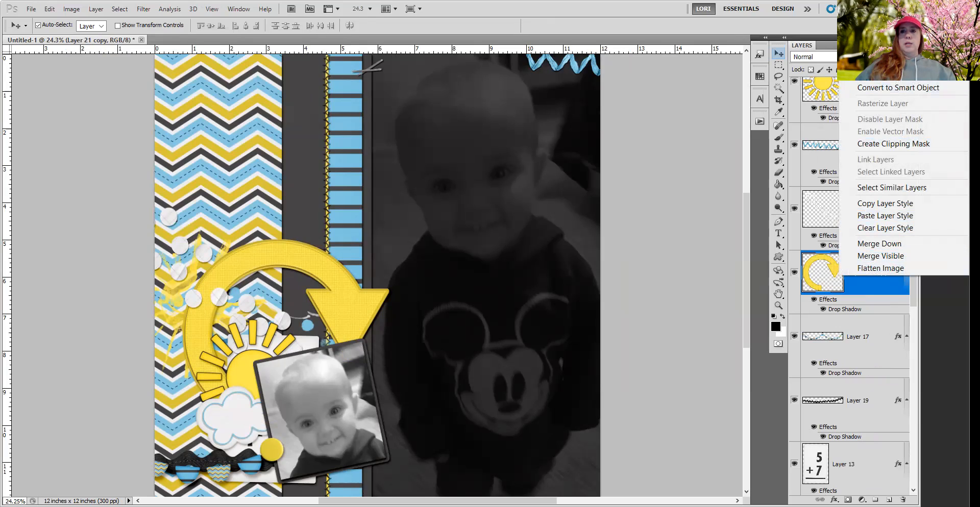
pyautogui.click(883, 60)
pyautogui.click(582, 152)
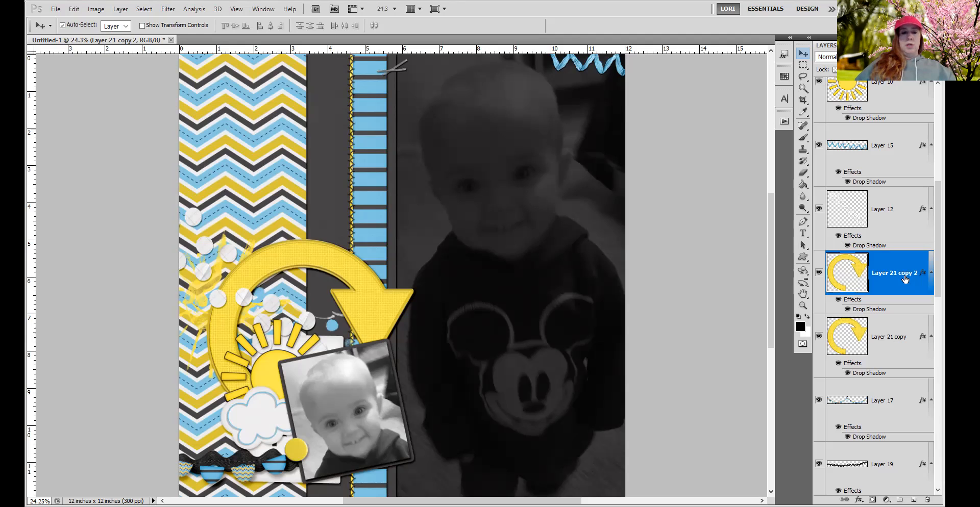
pyautogui.hotkey('shift', 'alt', 'm')
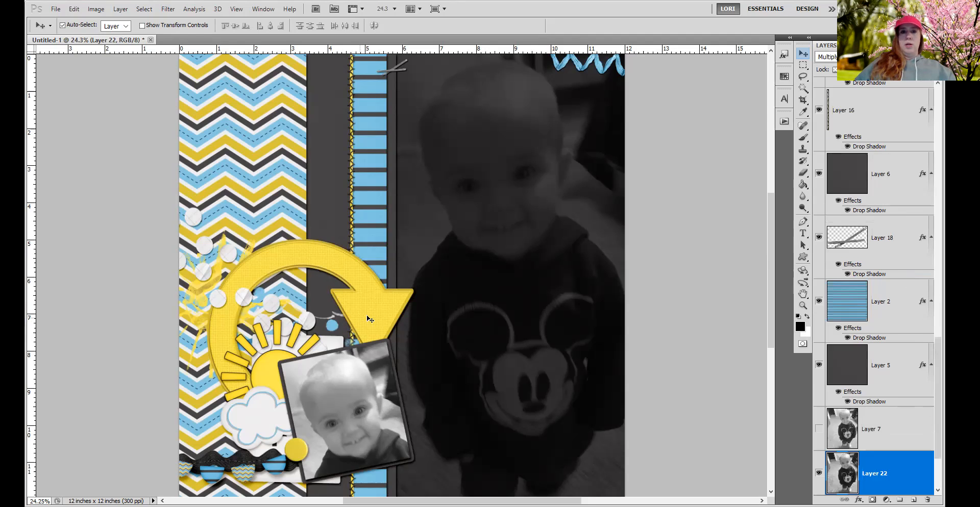
# Toggle Layer 21's visibility to compare it with Layer 21 copy, leave it shown, and check both layers' stacking positions.
pyautogui.click(368, 316)
pyautogui.moveTo(937, 317); pyautogui.dragTo(943, 254)
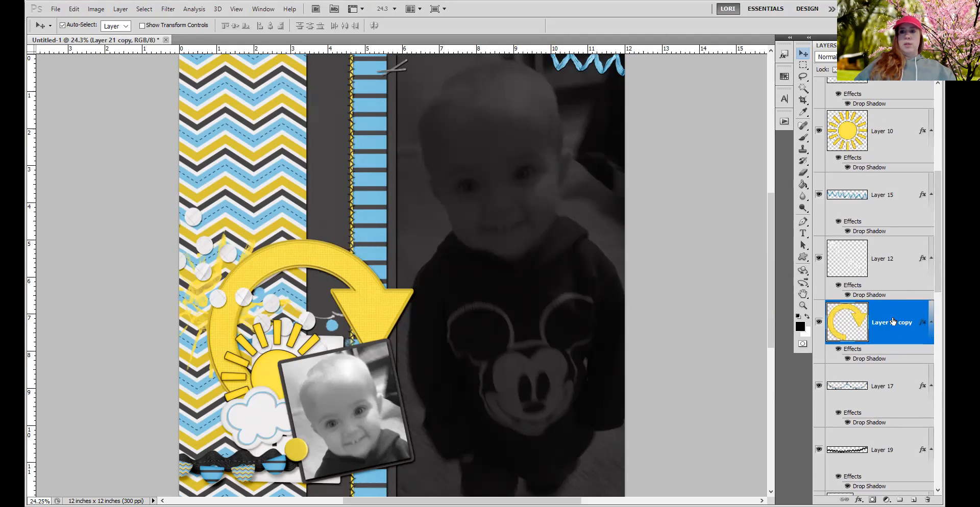
pyautogui.moveTo(936, 258); pyautogui.dragTo(937, 175)
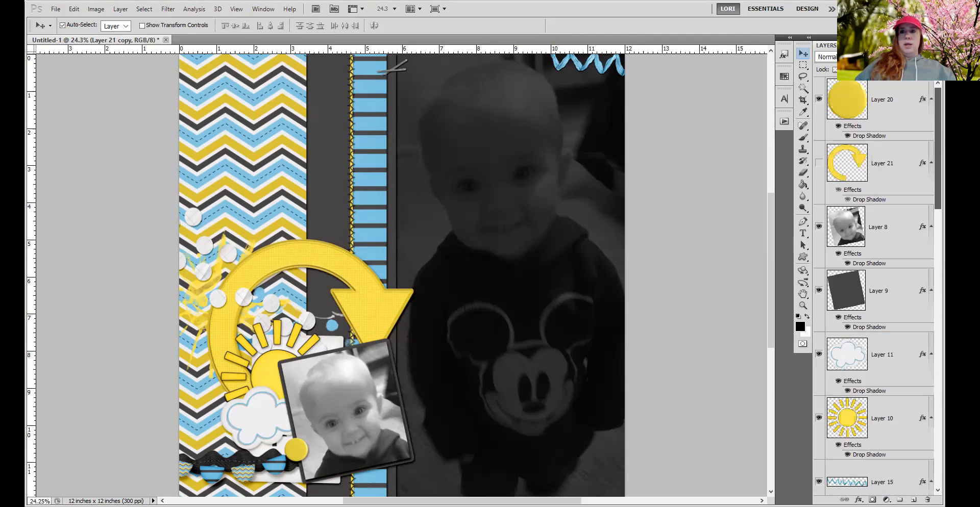
pyautogui.click(819, 168)
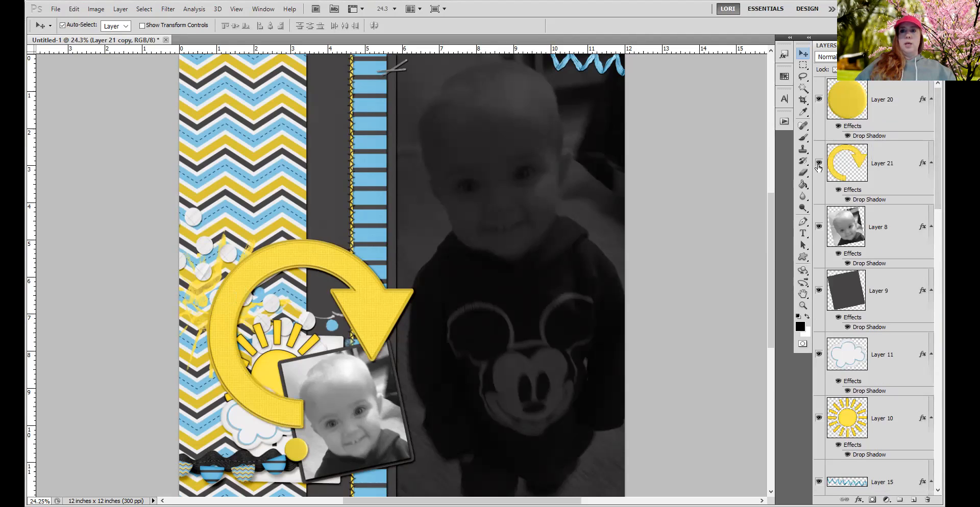
pyautogui.click(819, 163)
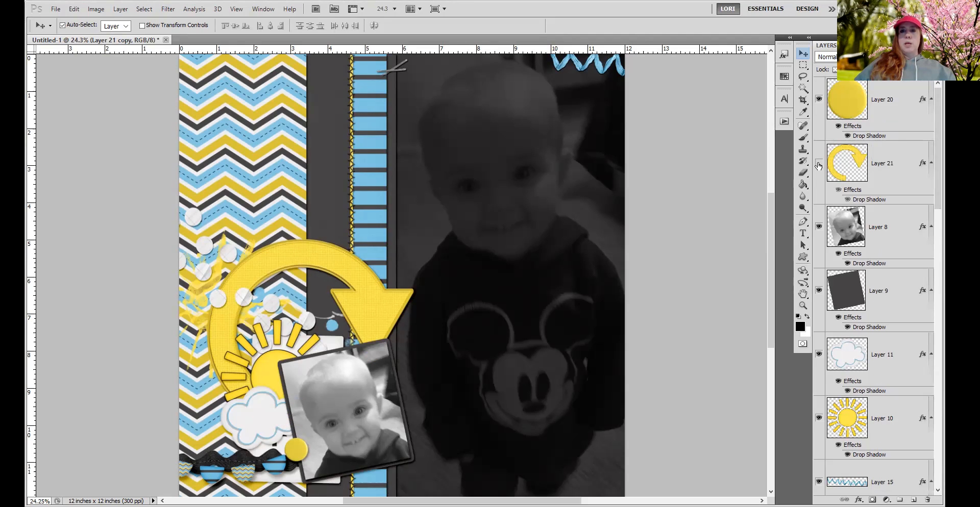
pyautogui.click(819, 164)
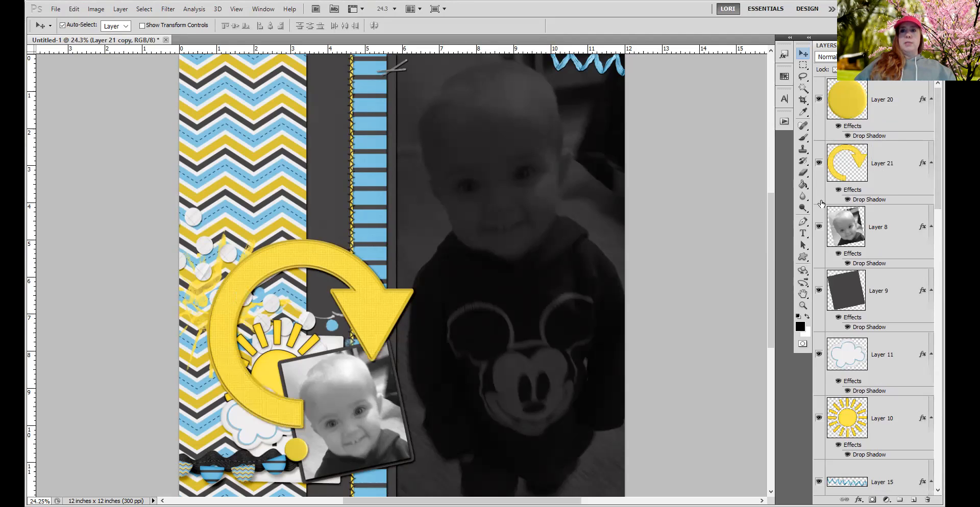
pyautogui.moveTo(943, 161); pyautogui.dragTo(944, 281)
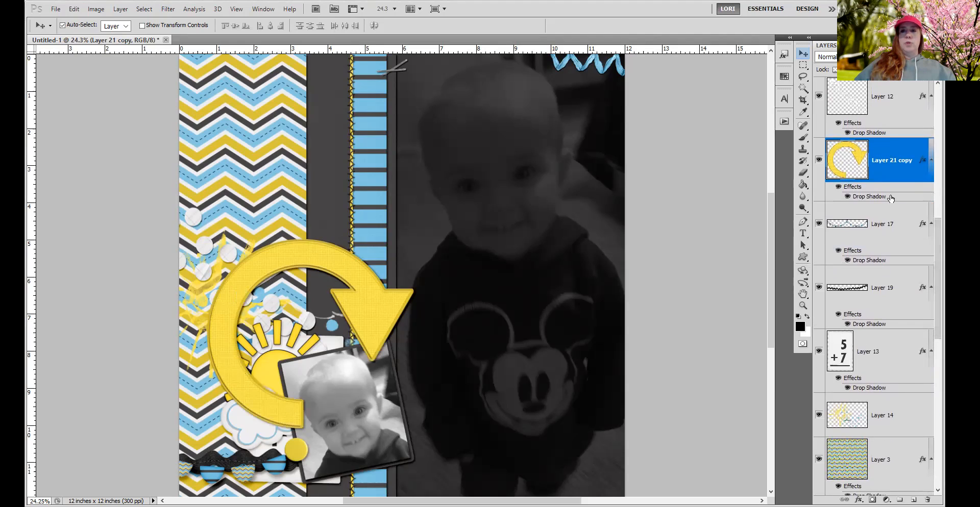
pyautogui.moveTo(937, 262); pyautogui.dragTo(938, 123)
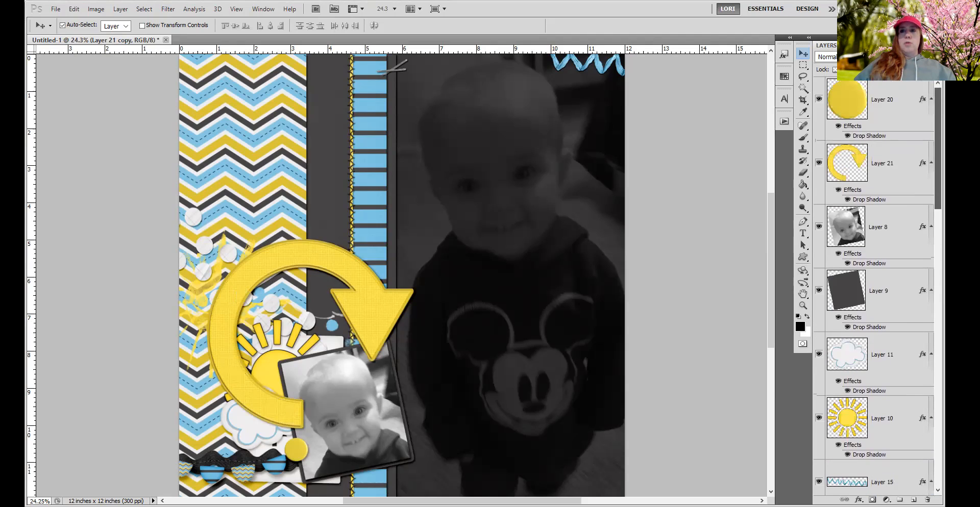
# Erase the tail and outer curve of the Layer 21 arrow with a 700 px Eraser, keeping the arrowhead over the photo.
pyautogui.click(888, 172)
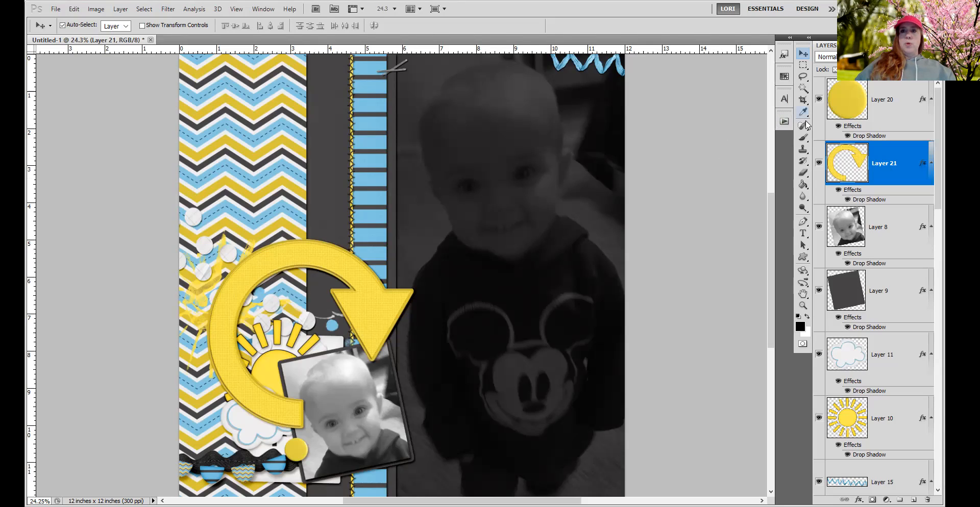
pyautogui.click(803, 172)
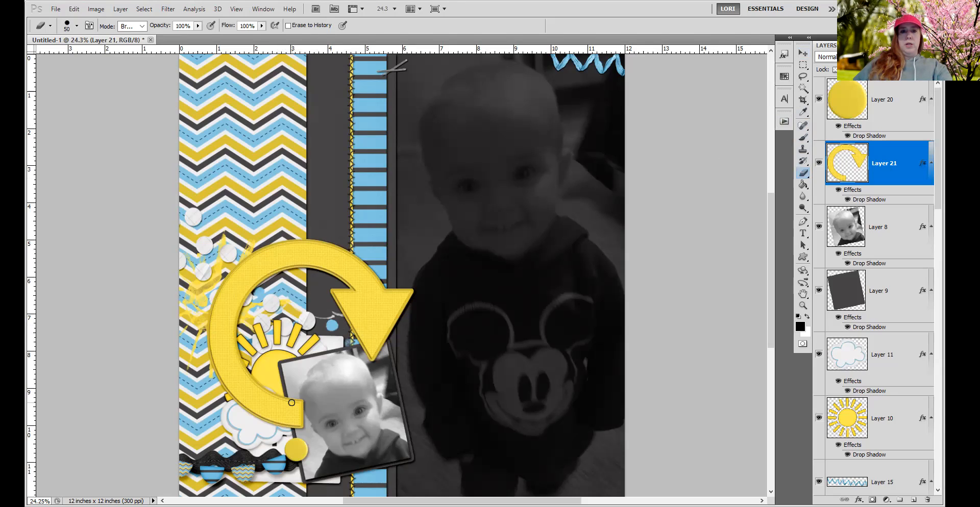
pyautogui.press(']')
pyautogui.press(']')
pyautogui.press(']')
pyautogui.press(']')
pyautogui.press(']')
pyautogui.press(']')
pyautogui.press(']')
pyautogui.press(']')
pyautogui.press(']')
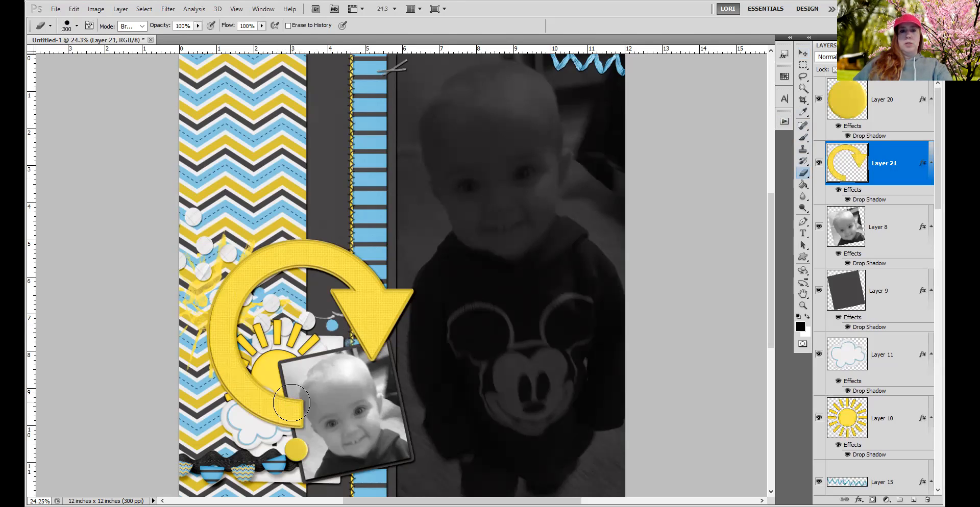
pyautogui.press(']')
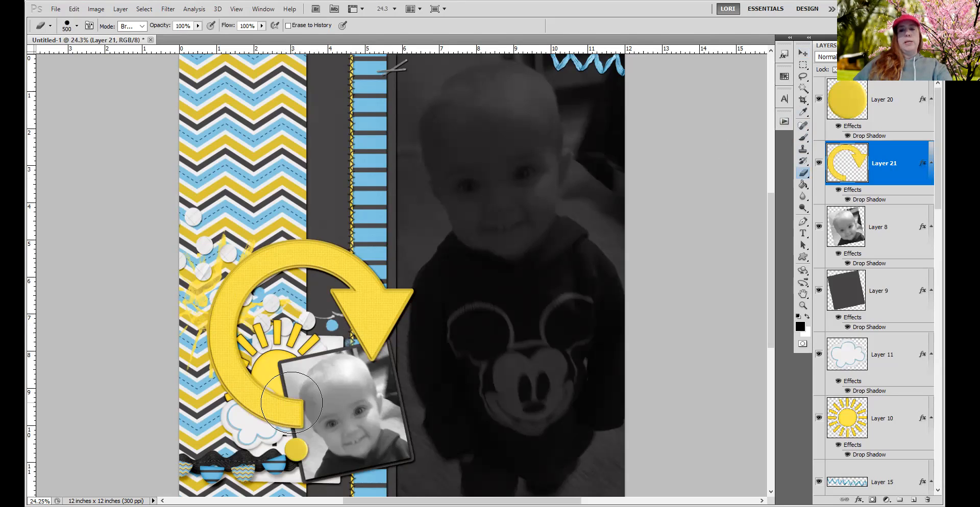
pyautogui.press(']')
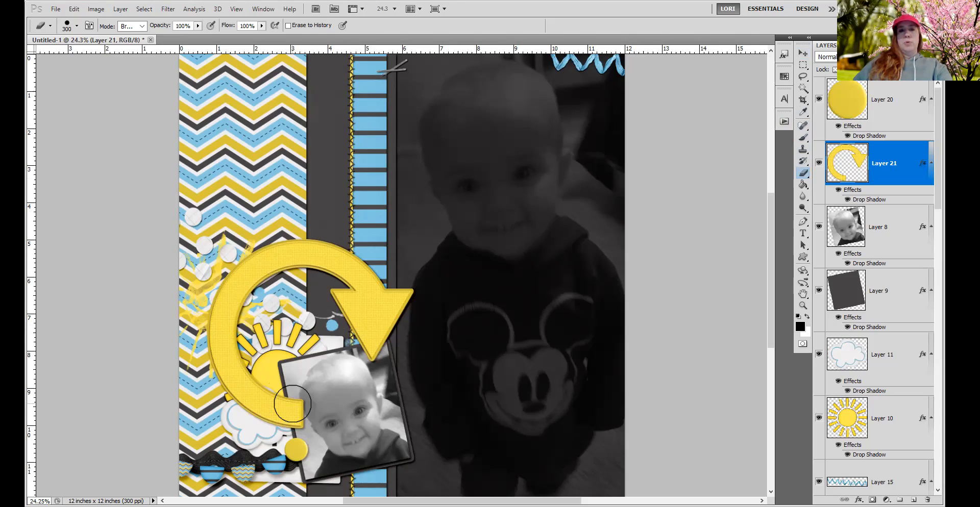
pyautogui.press(']')
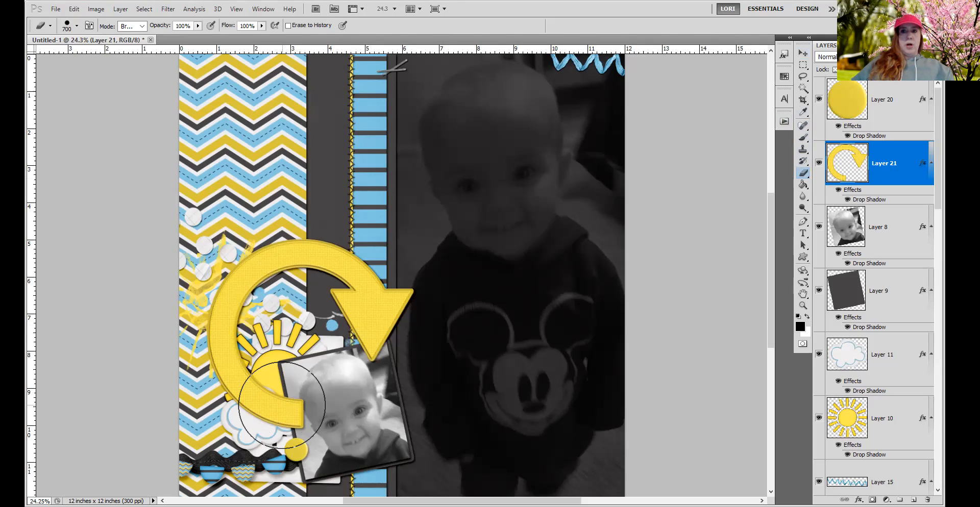
pyautogui.click(282, 405)
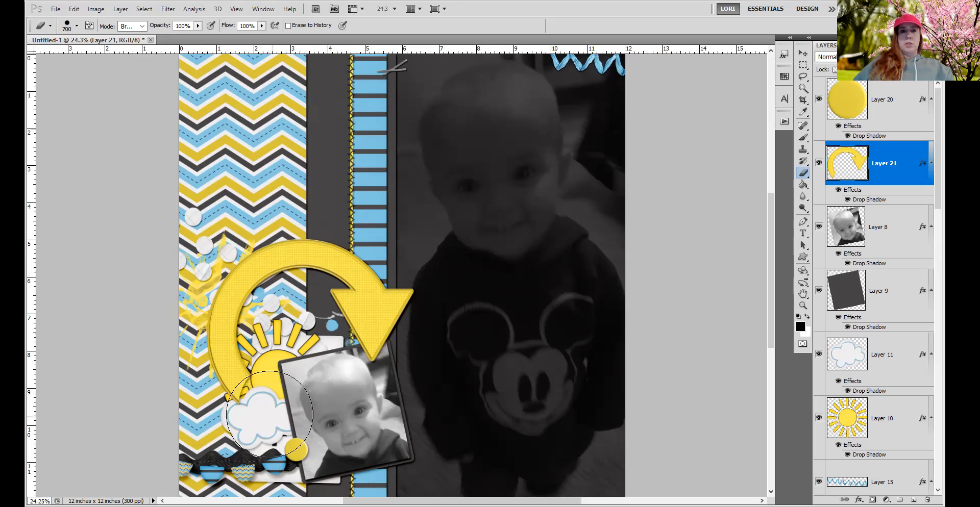
pyautogui.click(239, 385)
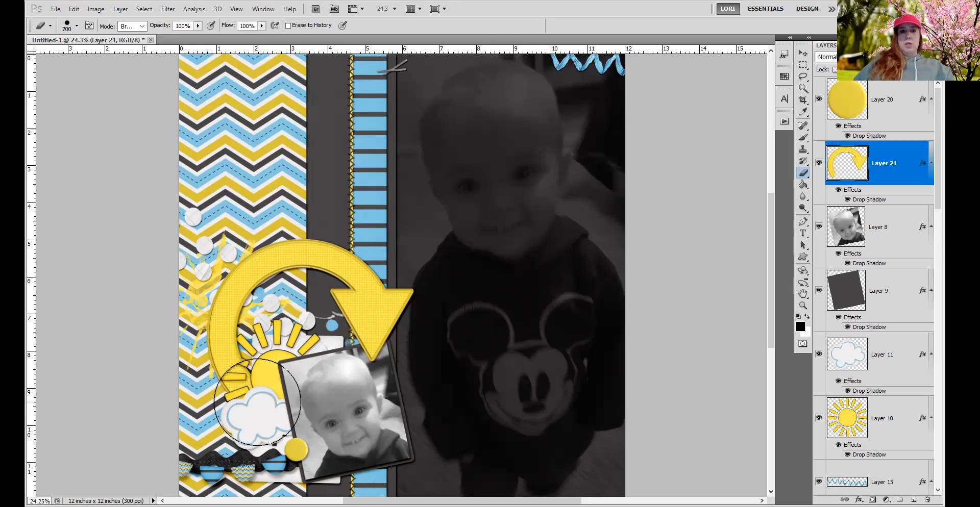
pyautogui.click(231, 364)
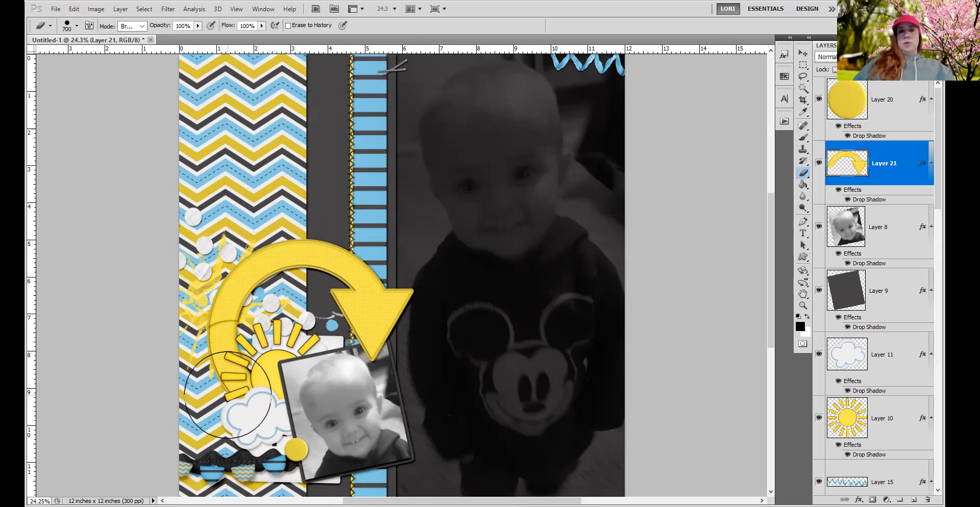
pyautogui.click(213, 329)
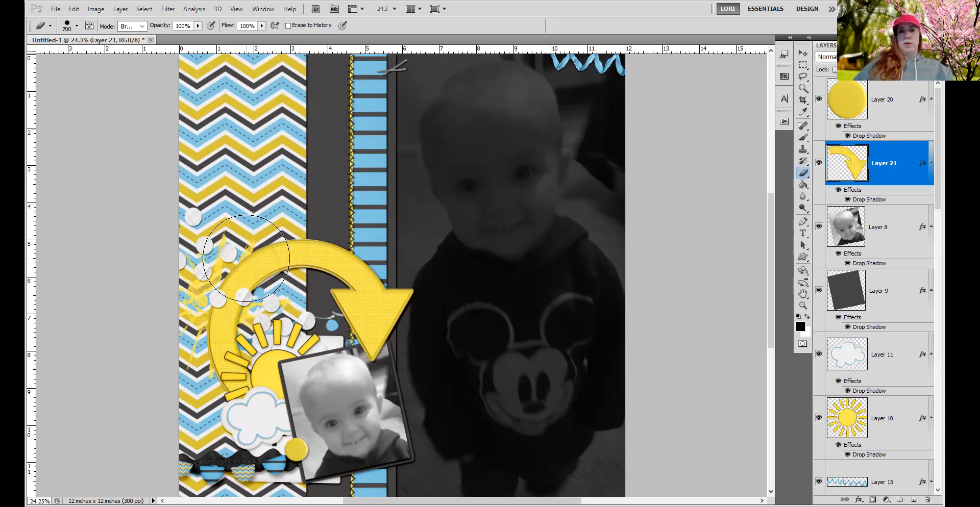
pyautogui.click(284, 235)
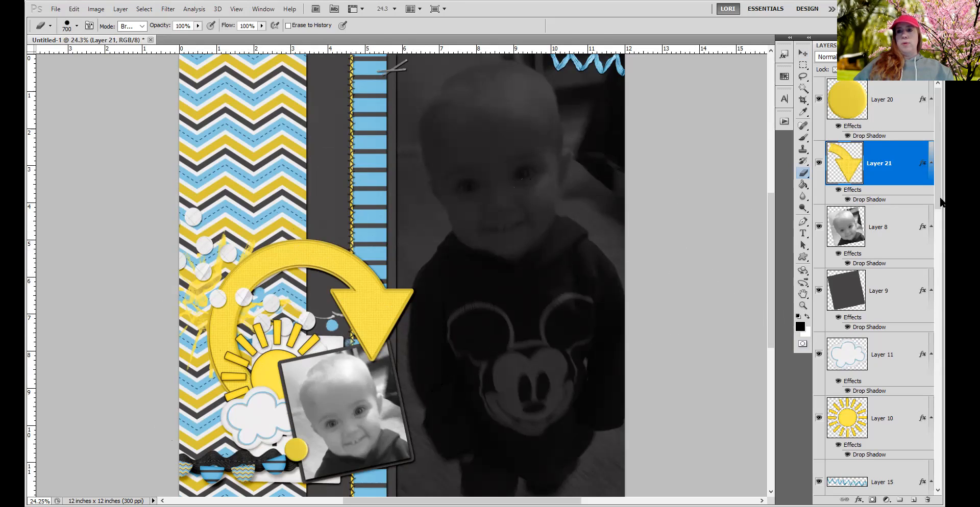
# Hide and reshow Layer 21 copy to examine what is left of the front arrow.
pyautogui.moveTo(939, 202); pyautogui.dragTo(938, 290)
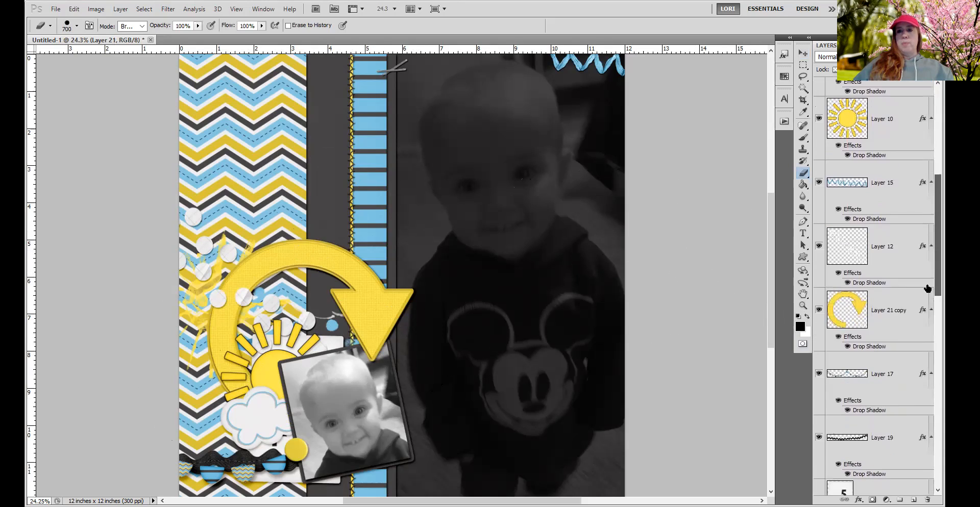
pyautogui.click(818, 310)
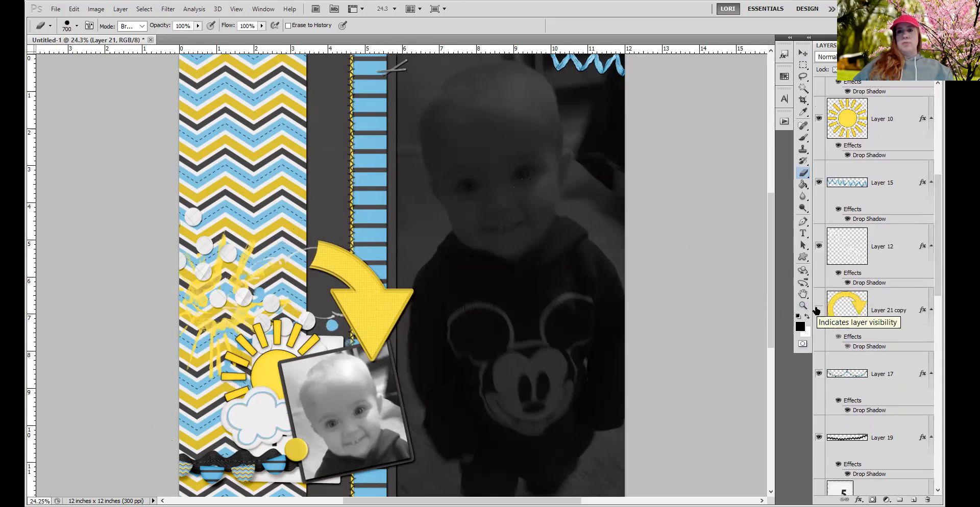
pyautogui.click(819, 310)
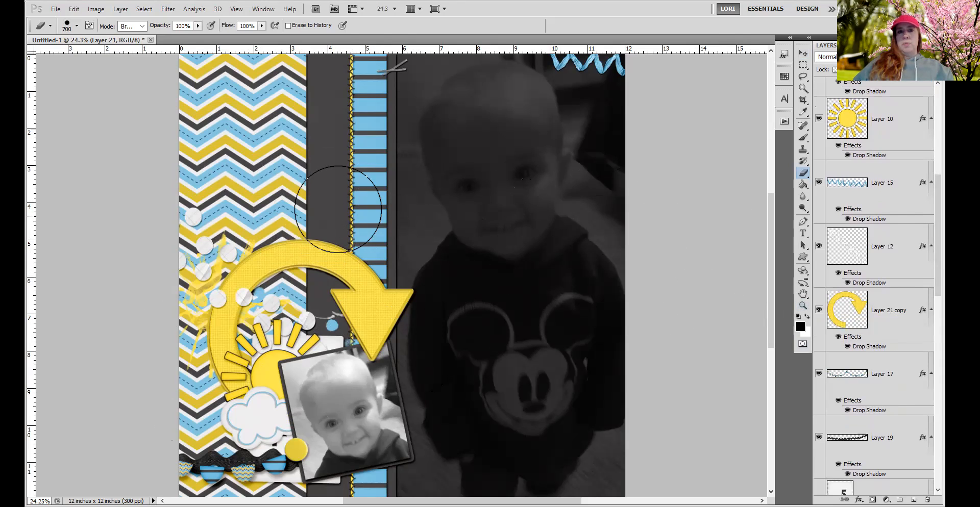
# Review the stacking of the two arrow layers and select Layer 21 copy.
pyautogui.moveTo(938, 264); pyautogui.dragTo(938, 179)
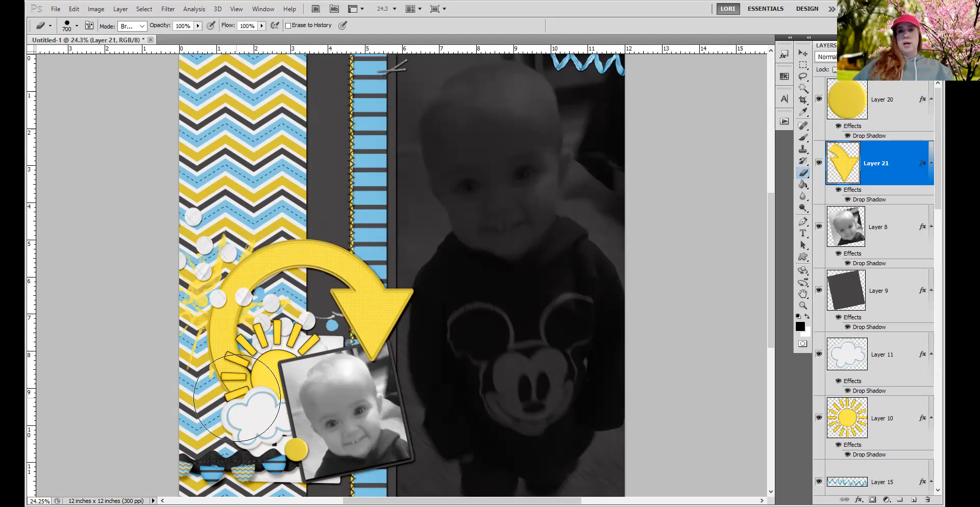
pyautogui.scroll(-5, 887, 369)
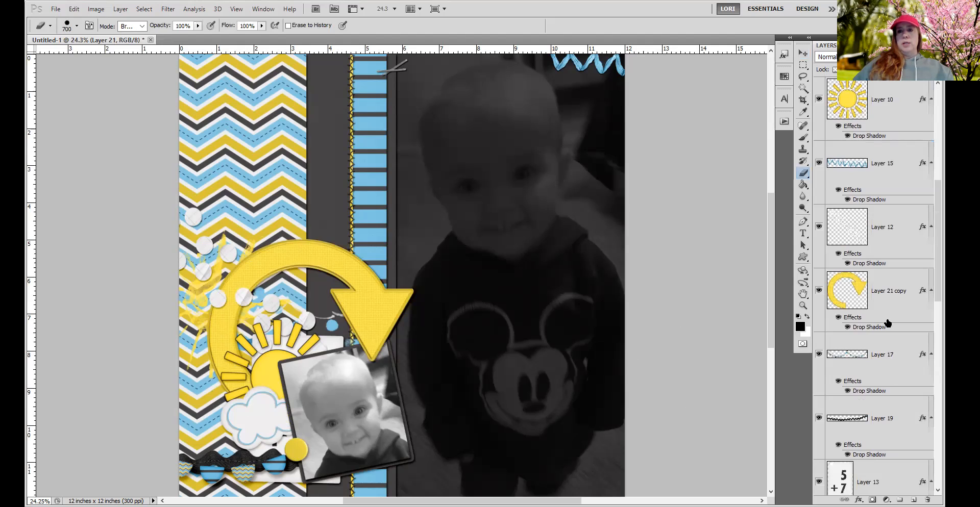
pyautogui.click(887, 310)
pyautogui.hotkey('ctrl', 'z')
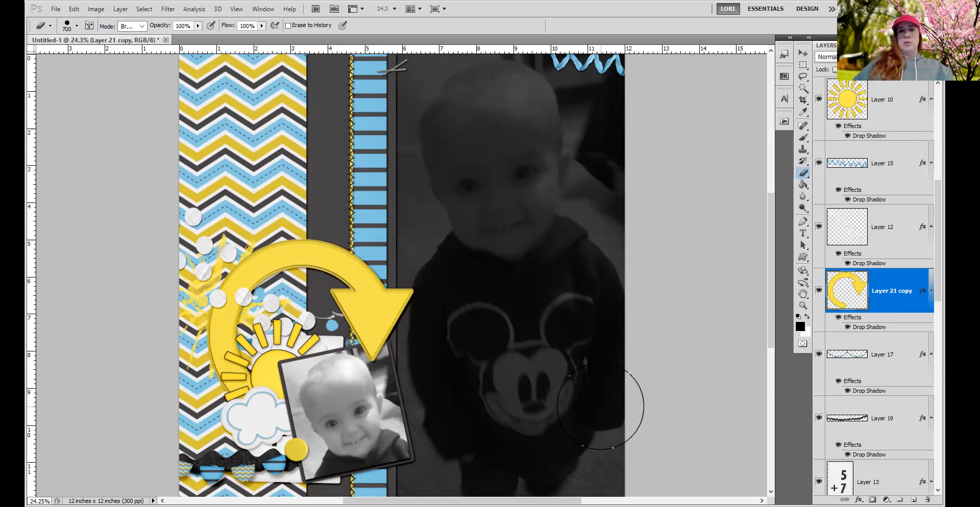